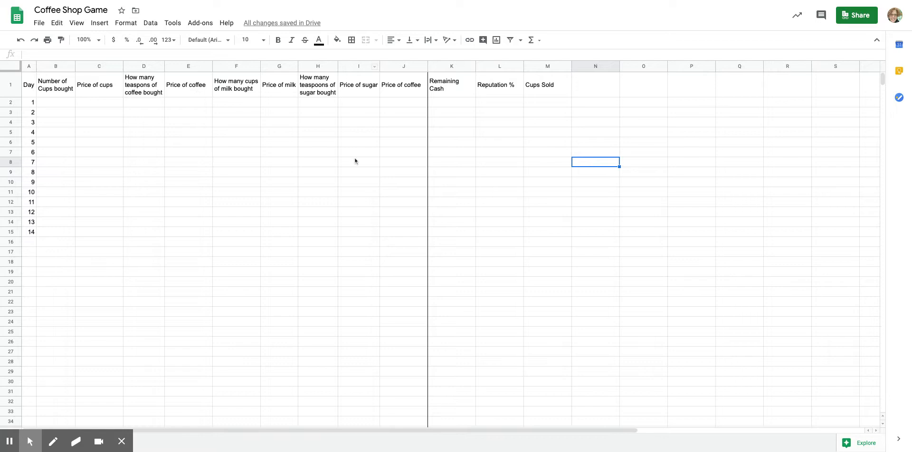
- Delete the duplicate "Price of coffee" column J, located just before "Remaining Cash"
left_click(404, 67)
right_click(404, 70)
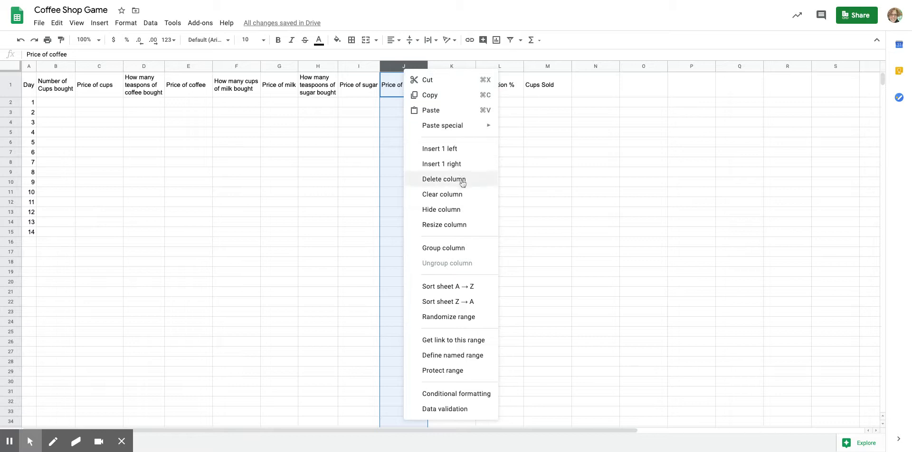
left_click(443, 179)
left_click(590, 186)
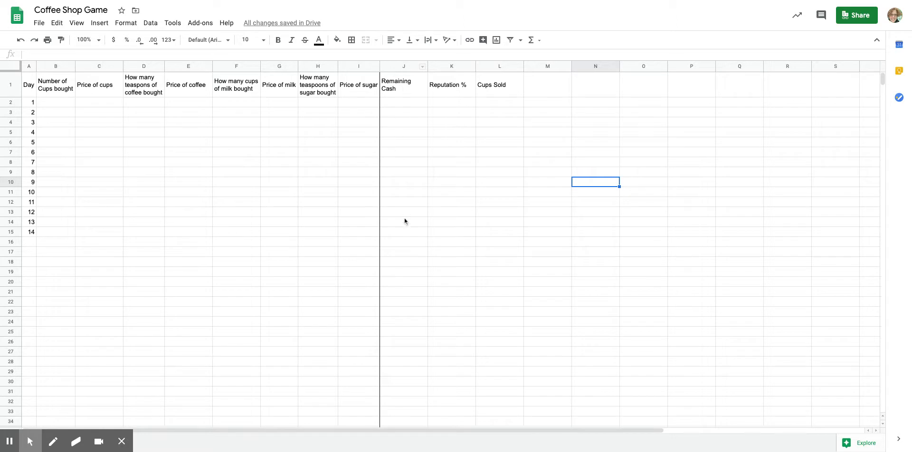
- Add a left border to the whole of column M to separate it from "Cups Sold"
left_click(540, 67)
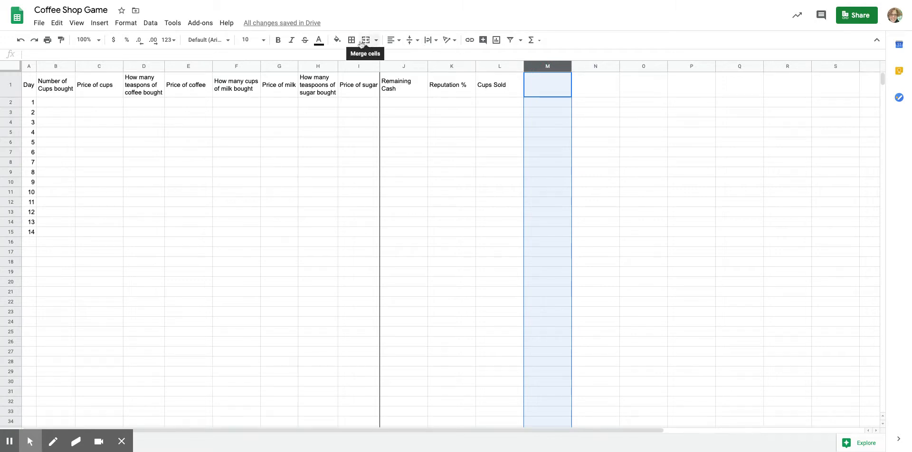
left_click(352, 41)
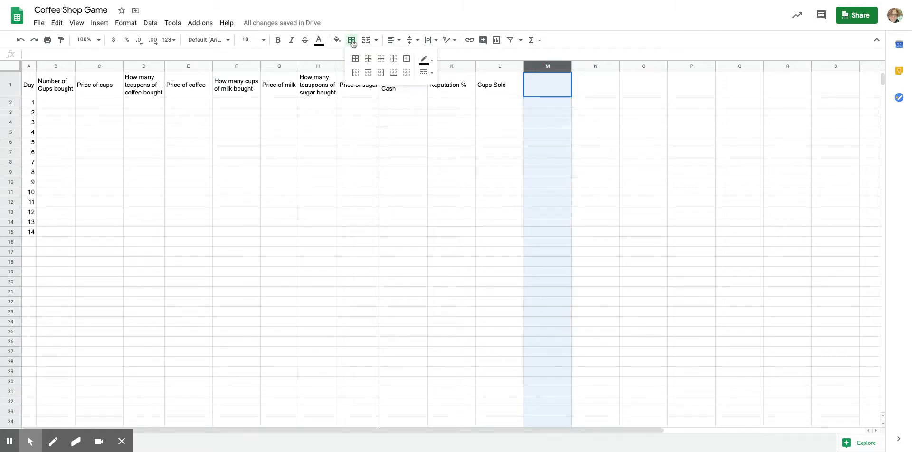
left_click(356, 77)
left_click(645, 132)
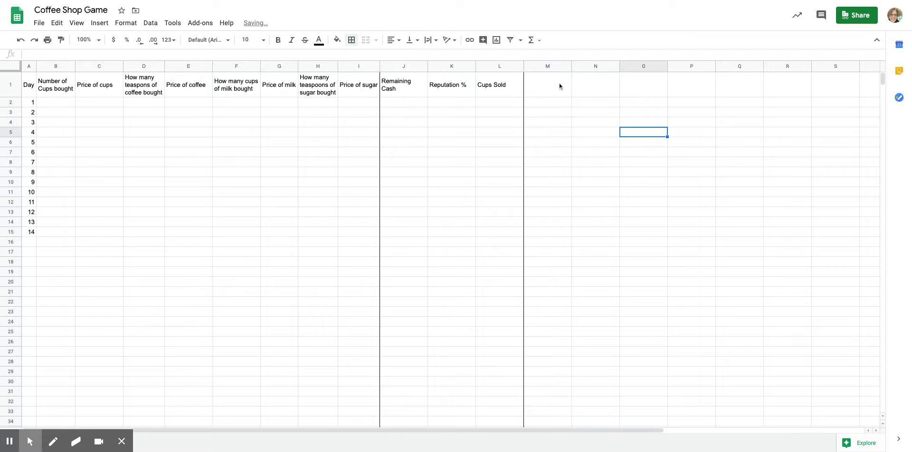
- Enter the header "Daily Cost" in cell M1
scroll(555, 274, "right", 1)
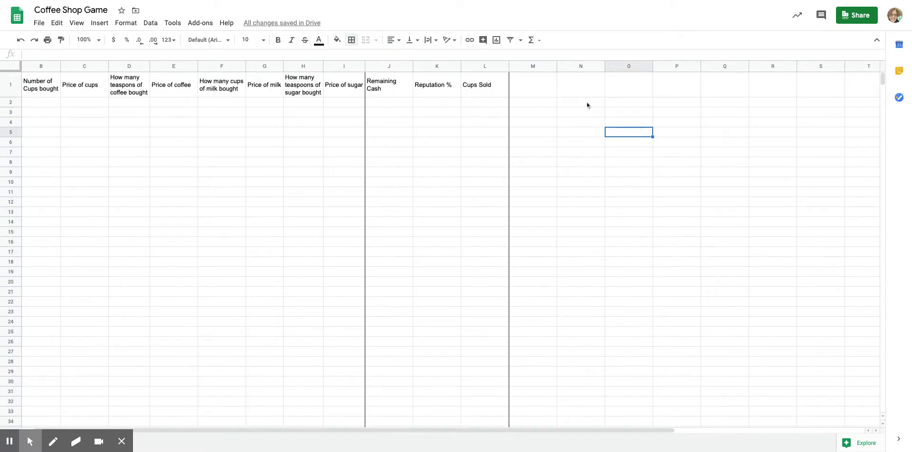
left_click(521, 85)
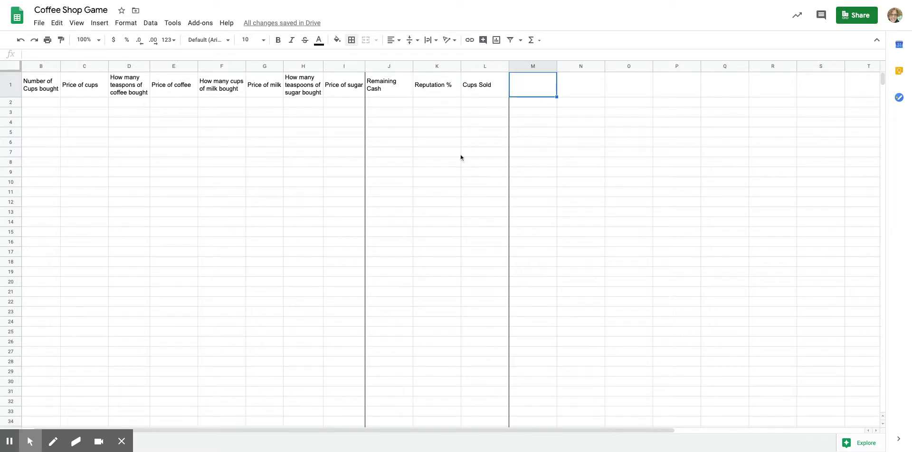
type("Daily Cost")
left_click(559, 151)
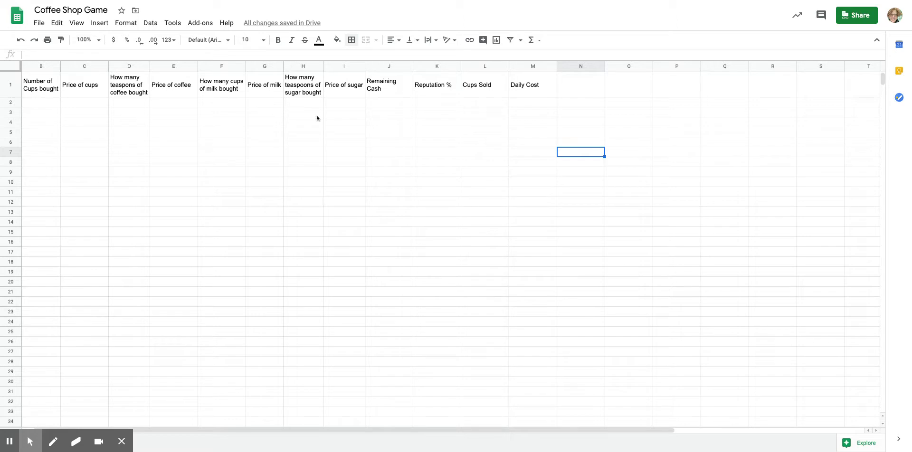
- Enter the formula =SUM(C2+E2+G2+I2) in cell M2 to add up the day's ingredient and cup prices
left_click(537, 106)
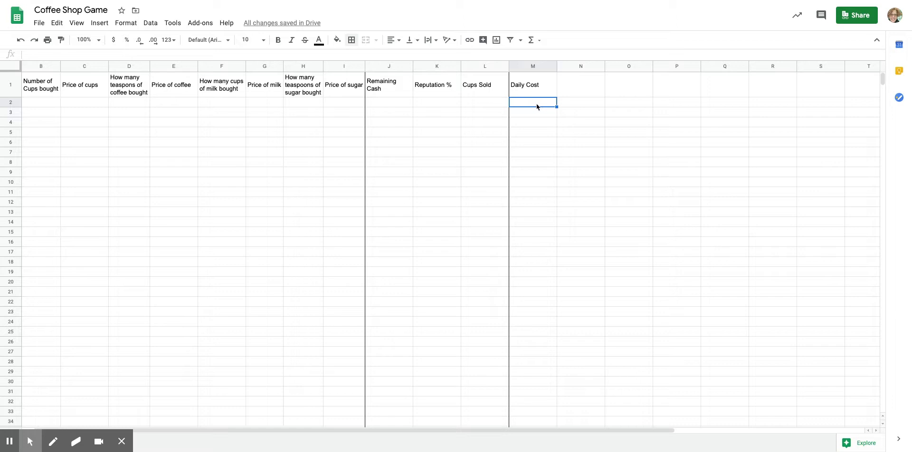
type("=")
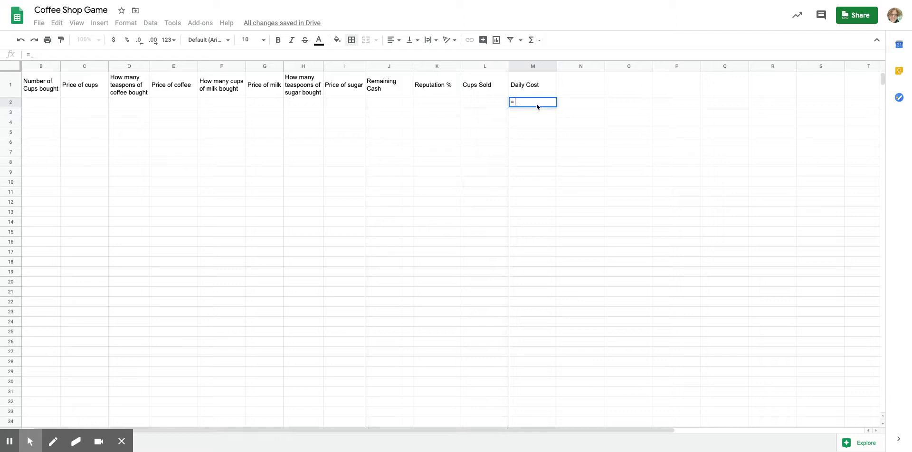
type("SUM")
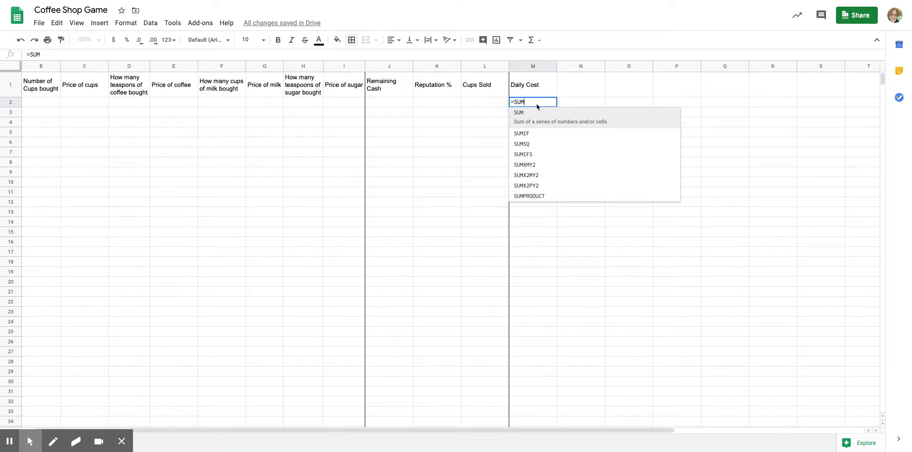
type("(")
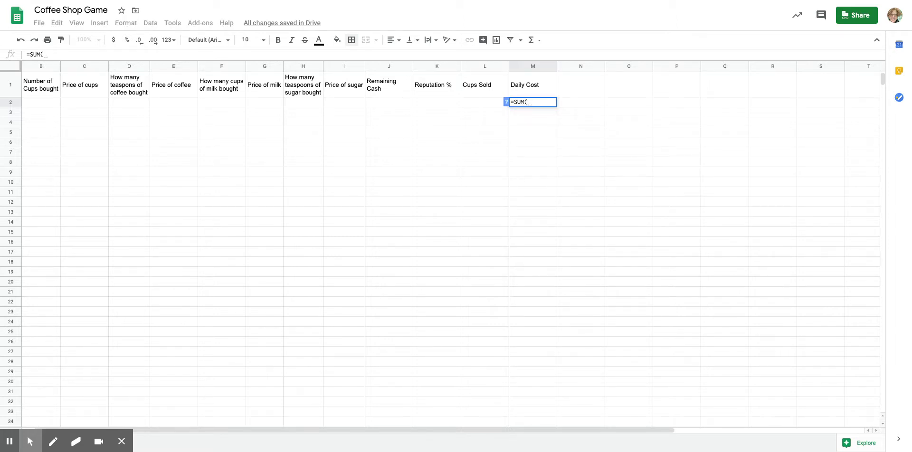
type("C2")
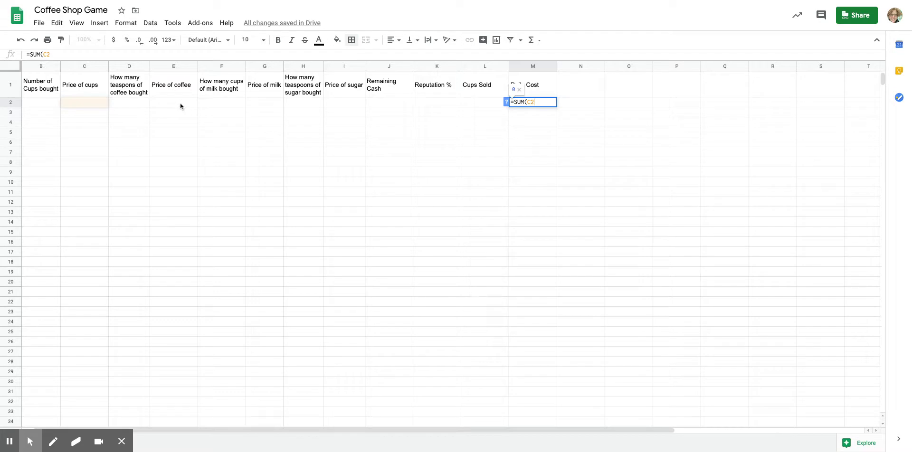
left_click(540, 102)
type("+E2")
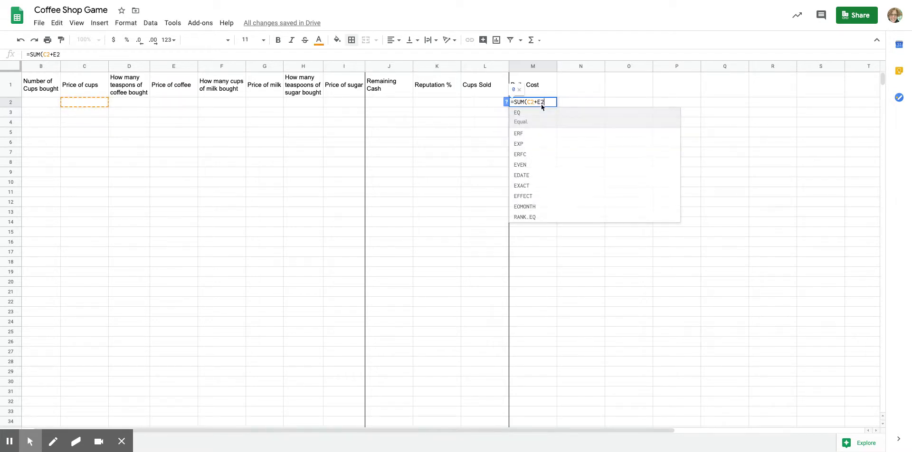
type("+")
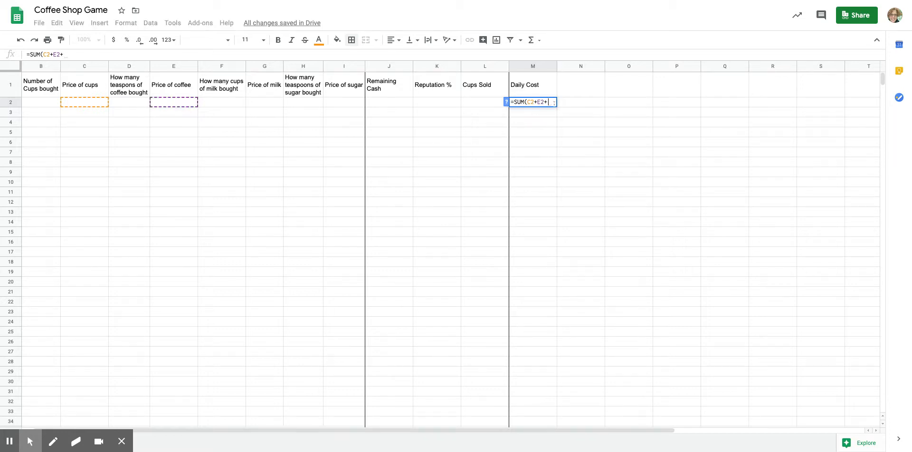
type("G2")
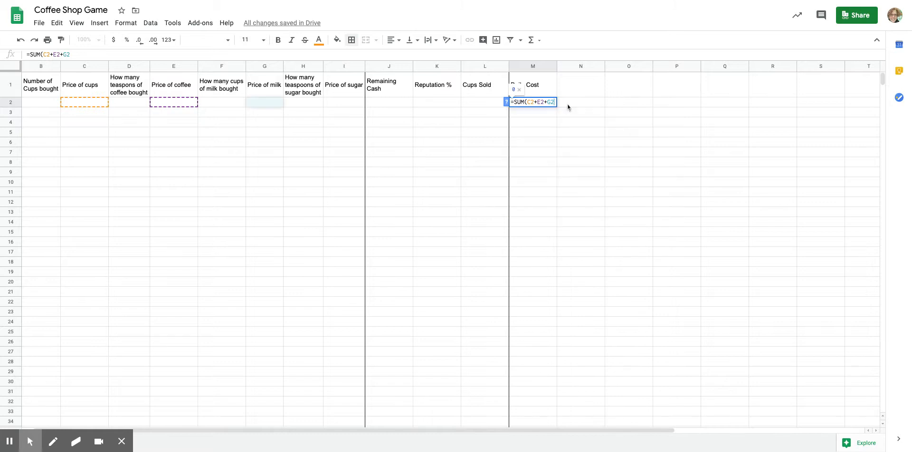
type("+I2)")
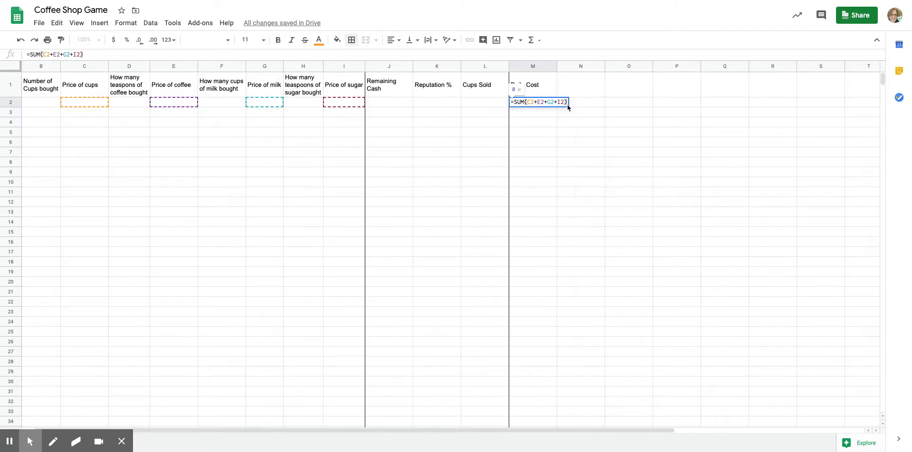
key("Return")
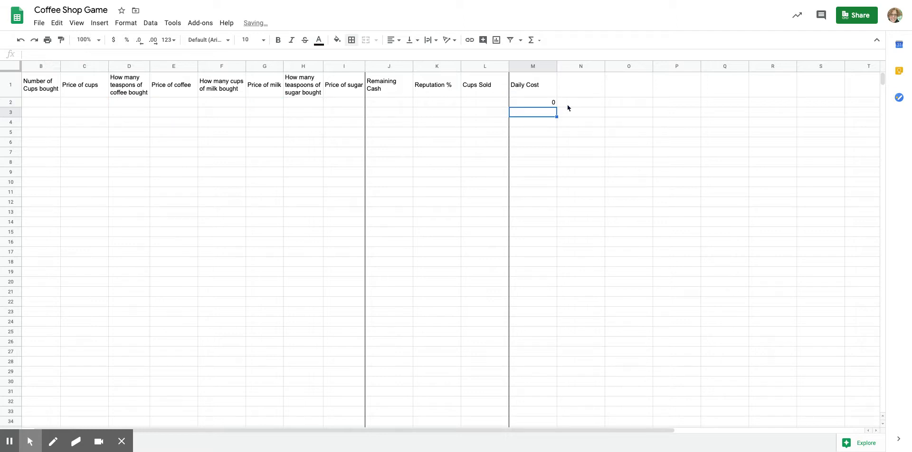
- Test the Daily Cost formula by entering 5 for cups, 2 for coffee, 8 for milk and 4 for sugar in row 2
left_click(535, 106)
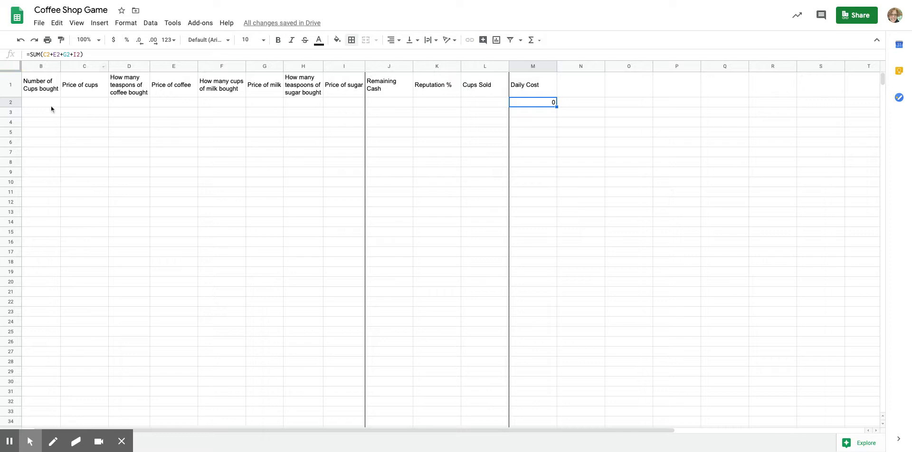
left_click(85, 103)
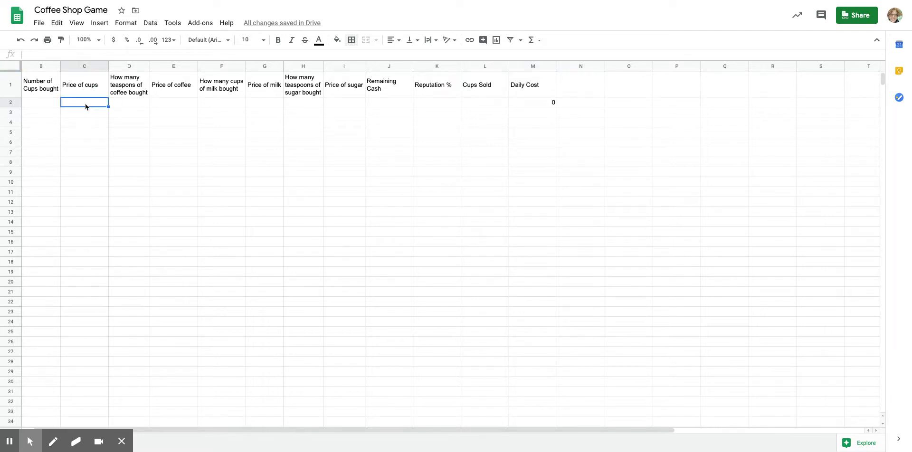
type("5")
left_click(173, 107)
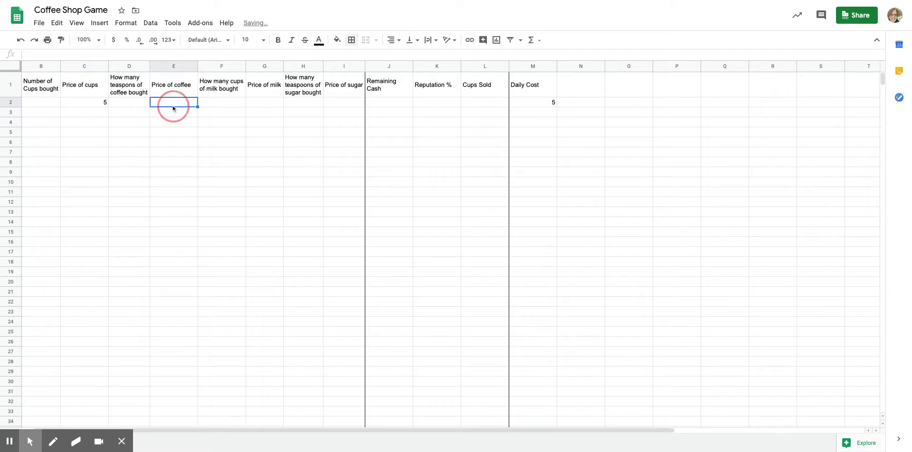
type("2")
left_click(260, 103)
type("8")
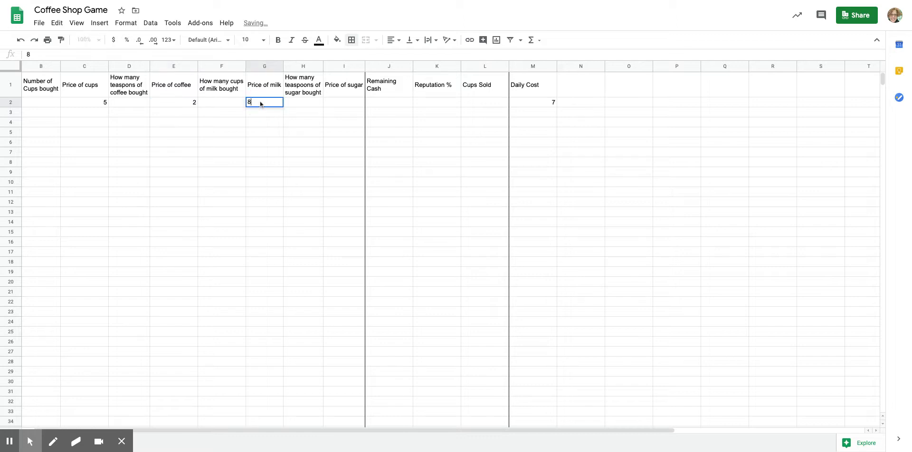
left_click(341, 104)
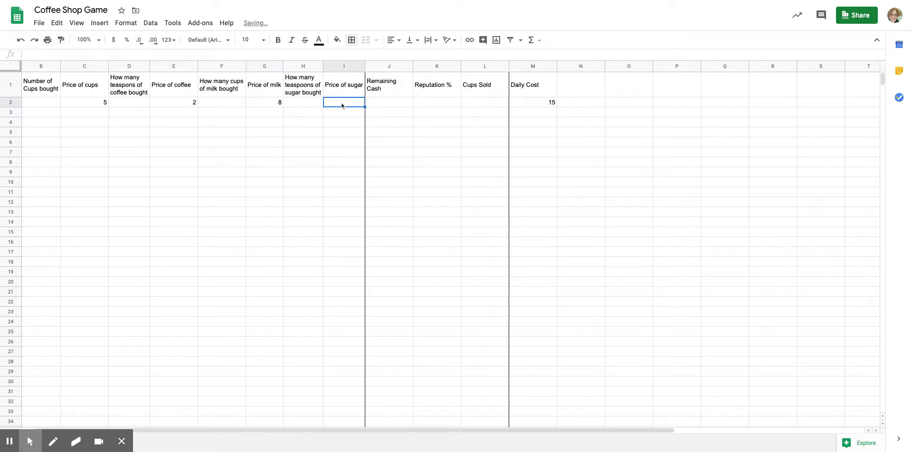
type("4")
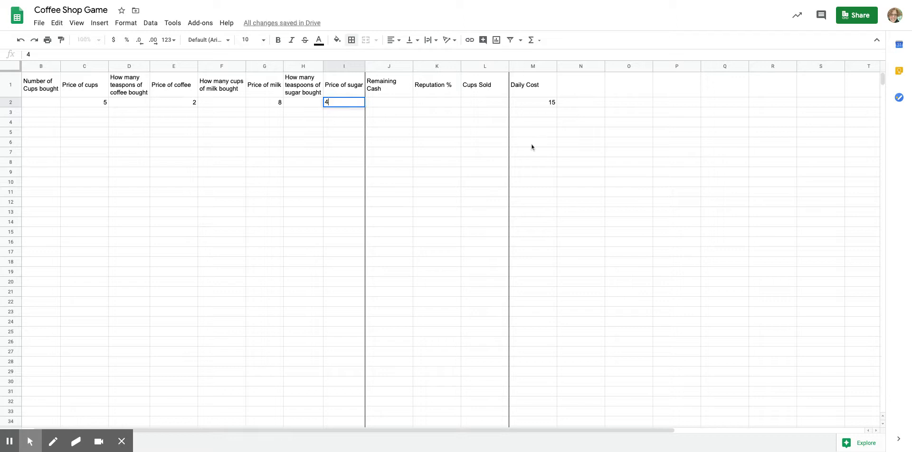
left_click(535, 144)
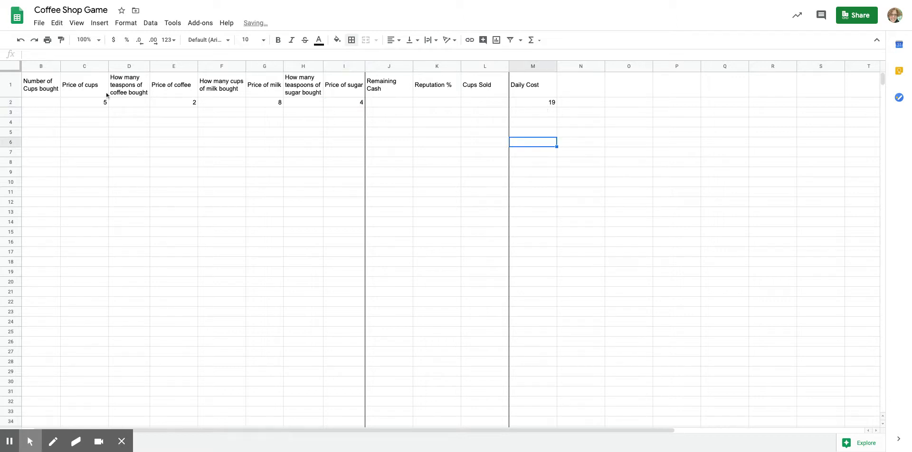
- Clear the test prices from C2:I2 and reselect the Daily Cost formula cell M2
left_click_drag(88, 102, 343, 105)
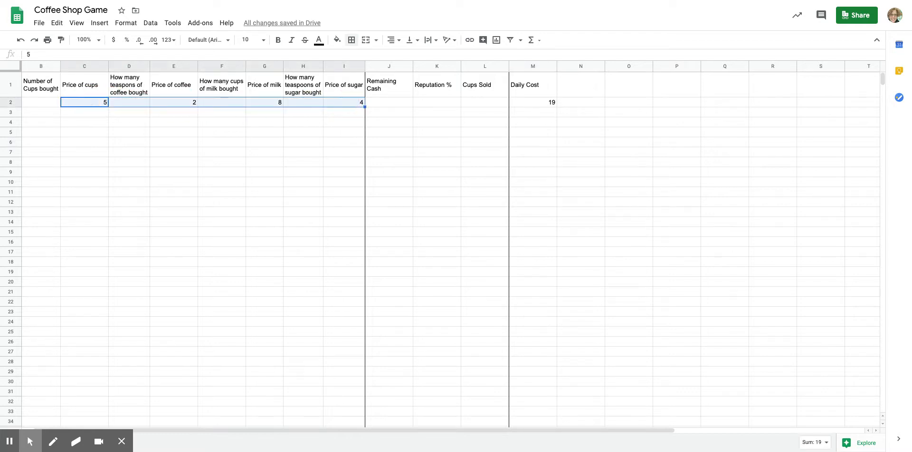
key("Delete")
left_click(530, 112)
left_click(531, 106)
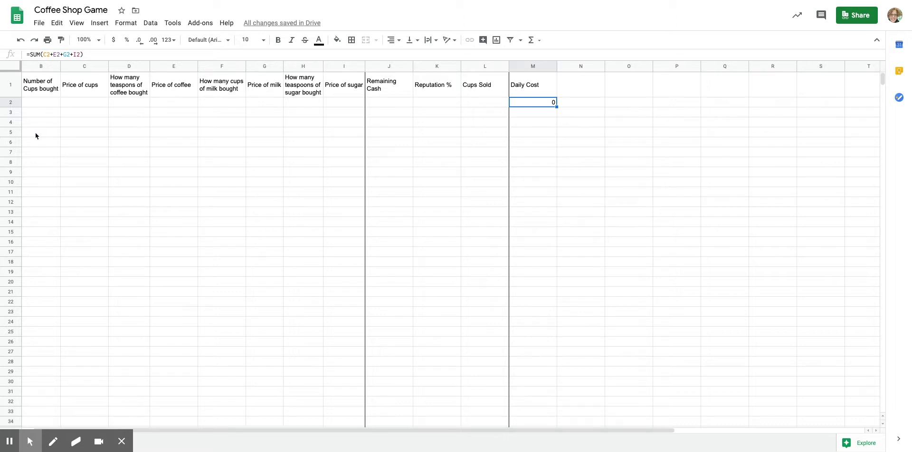
- Insert a blank row above the headers and title it in A1 with the owner's first name in possessive form plus "Coffee Shop"
left_click(11, 91)
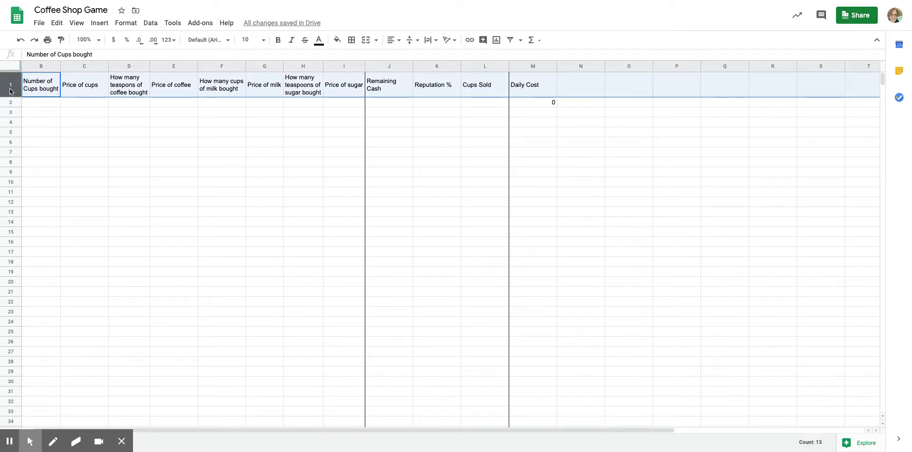
right_click(11, 90)
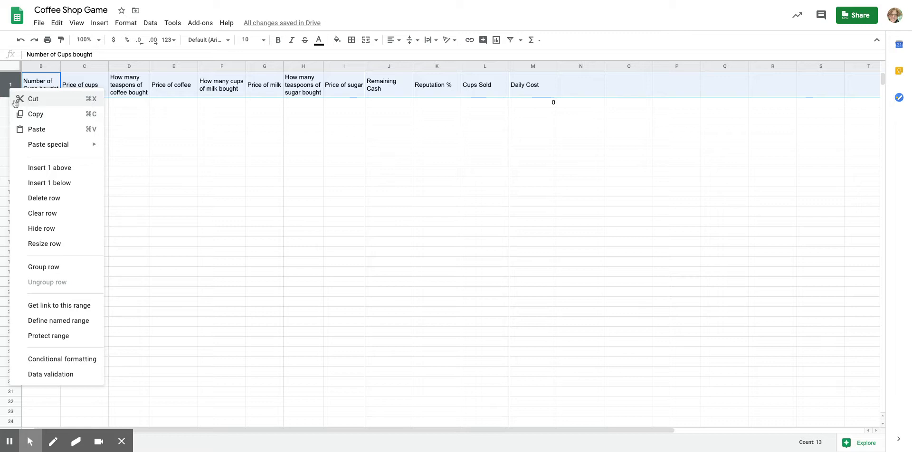
left_click(68, 170)
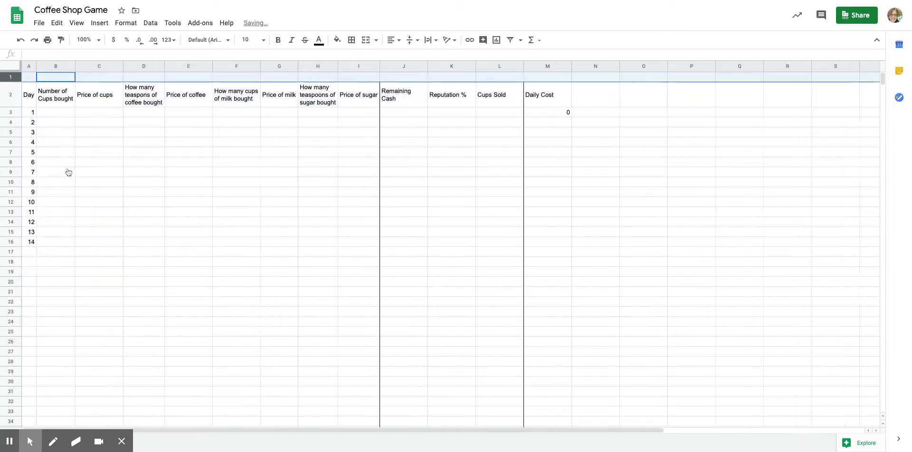
left_click(29, 80)
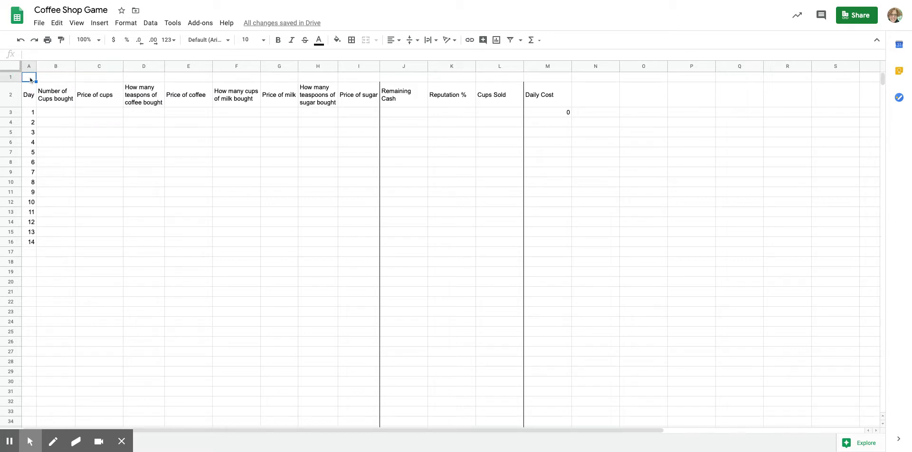
type("Ali's")
type("Coffee Shop")
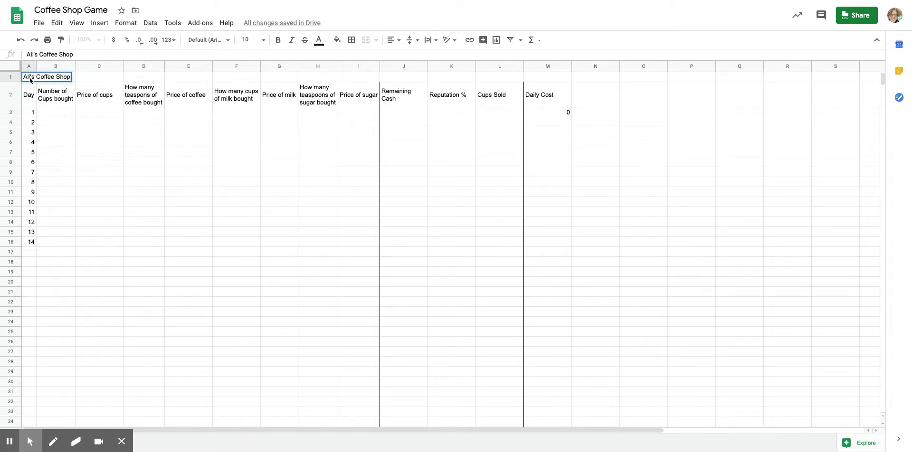
key("Return")
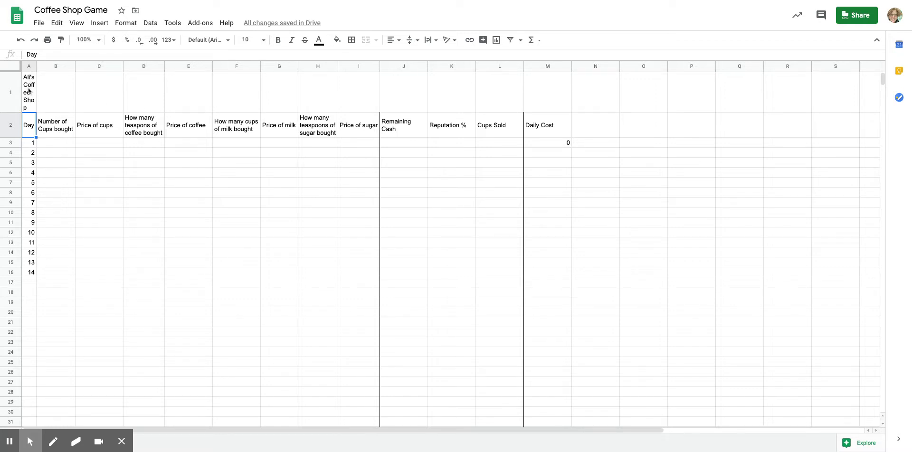
- Merge the title cells A1:M1 into one cell spanning all the table's columns
left_click(29, 91)
left_click_drag(29, 91, 547, 91)
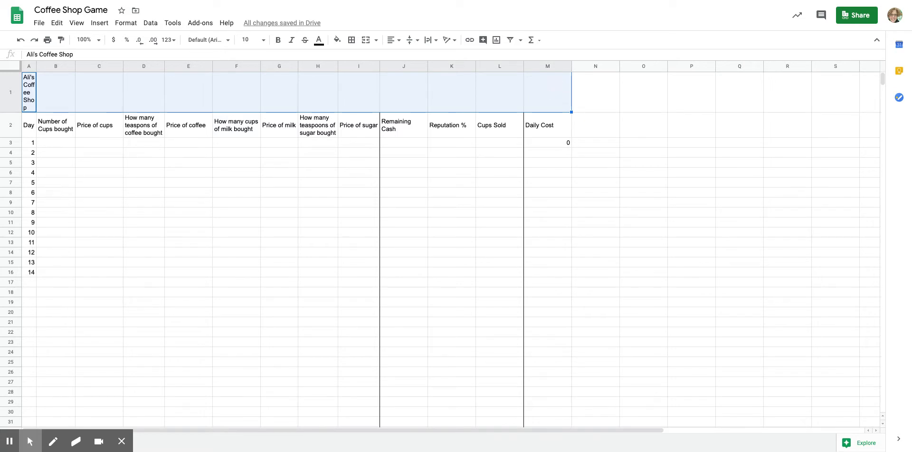
left_click(370, 43)
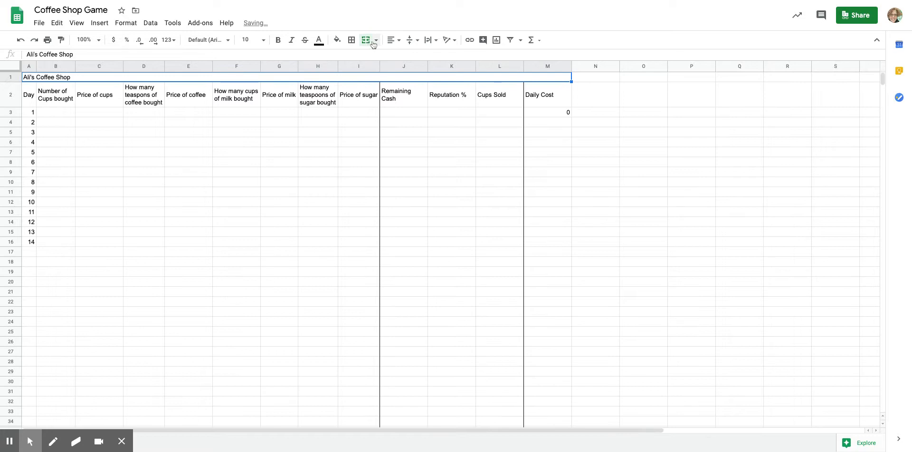
- Center the title horizontally within the merged cell A1:M1
left_click(376, 40)
left_click(421, 74)
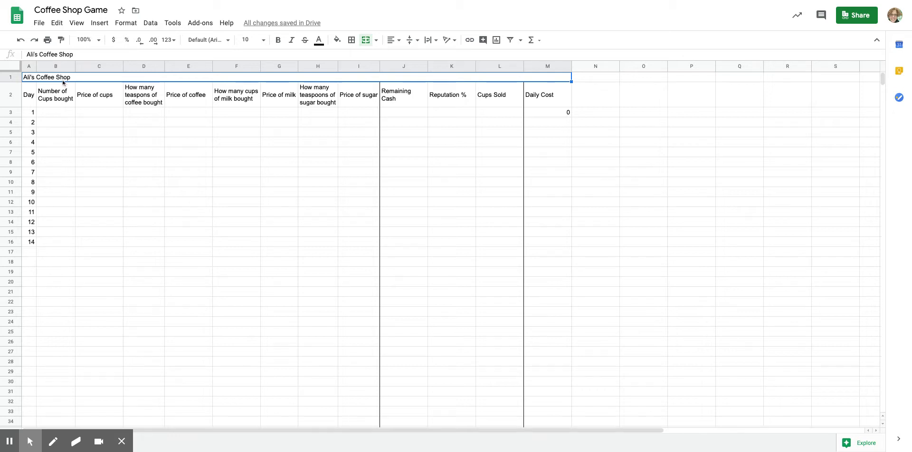
left_click(399, 41)
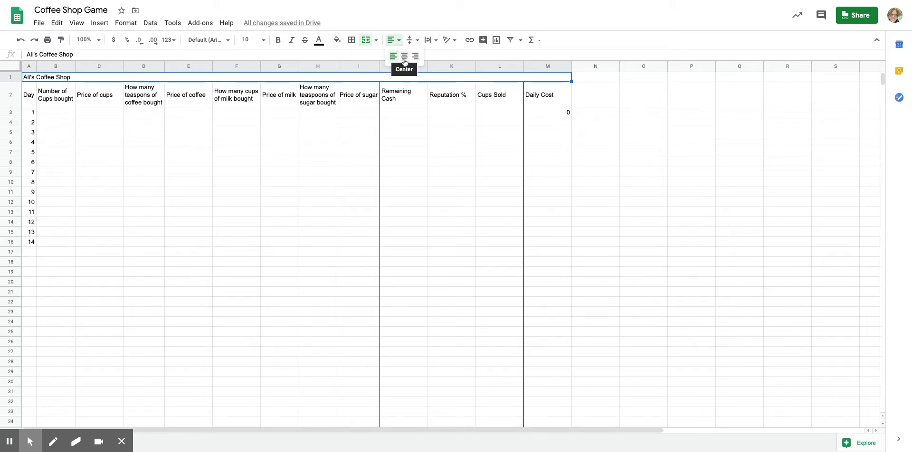
left_click(404, 56)
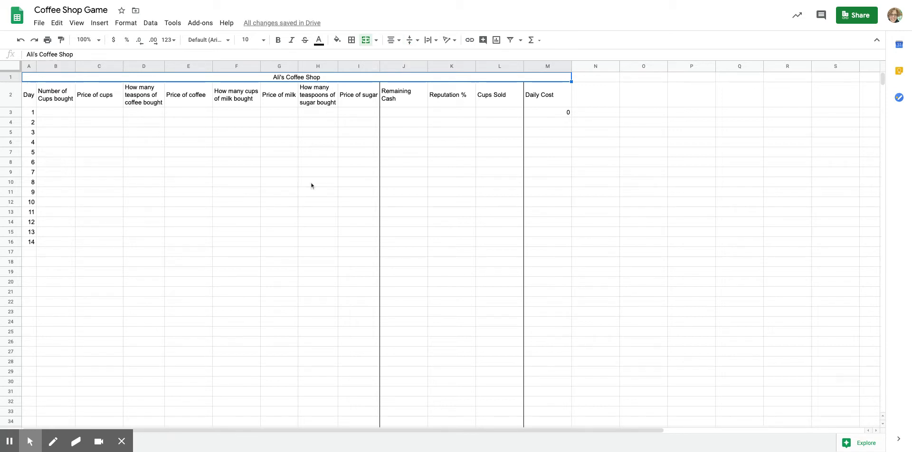
left_click(559, 167)
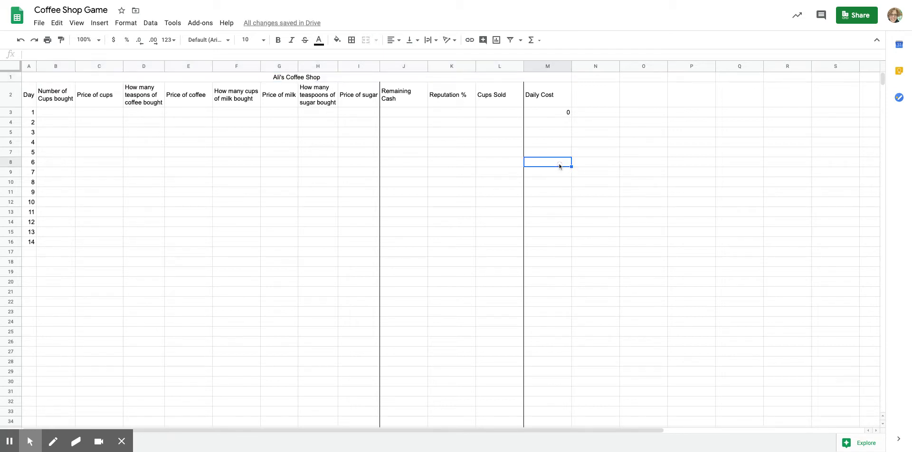
- Fill the merged title cell A1:M1 with a light pink background color
left_click(330, 79)
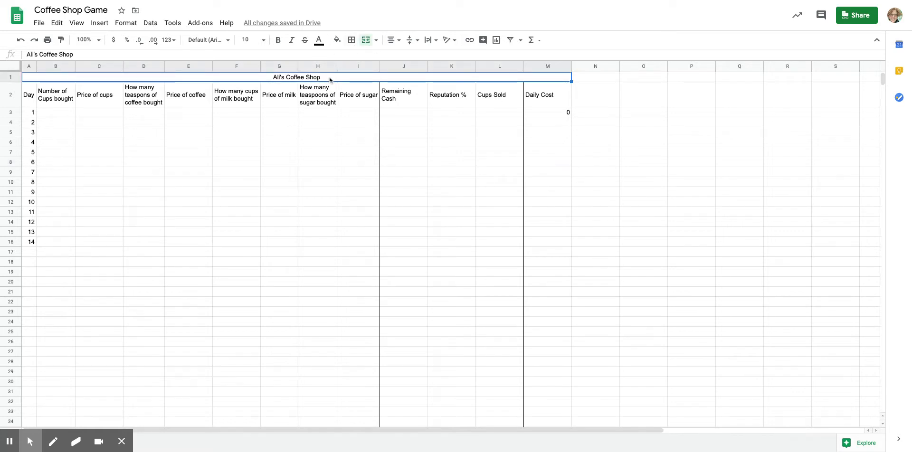
left_click(337, 40)
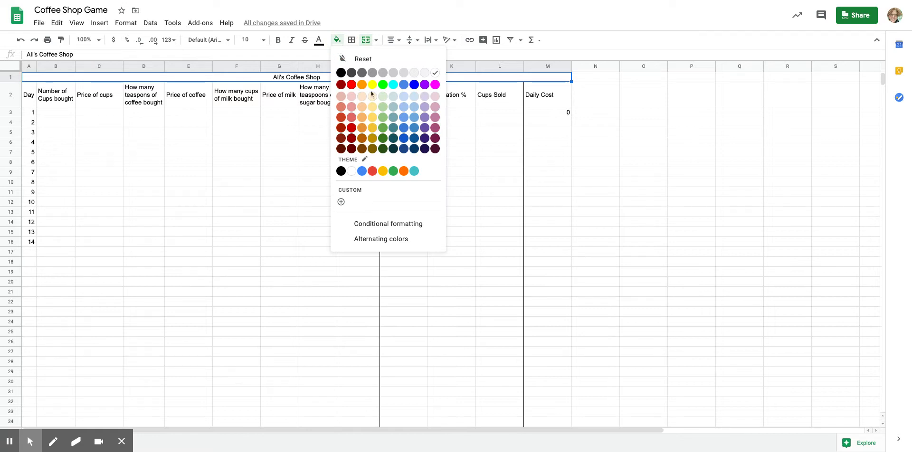
left_click(433, 97)
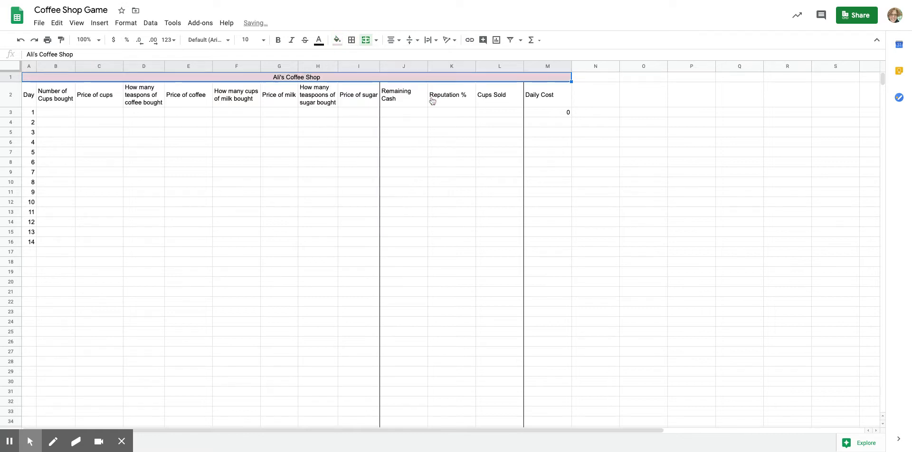
left_click(284, 152)
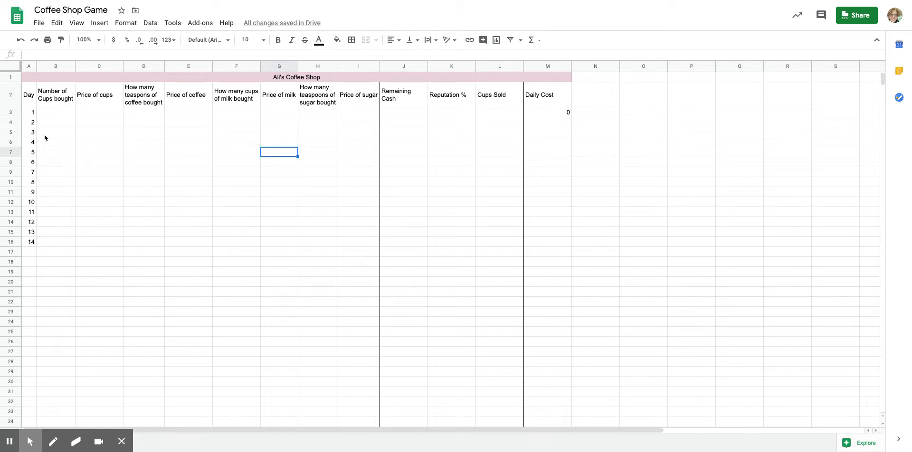
- Copy the Daily Cost formula from M3 down through M16 and check the copy in M4 against the price cells
left_click(548, 115)
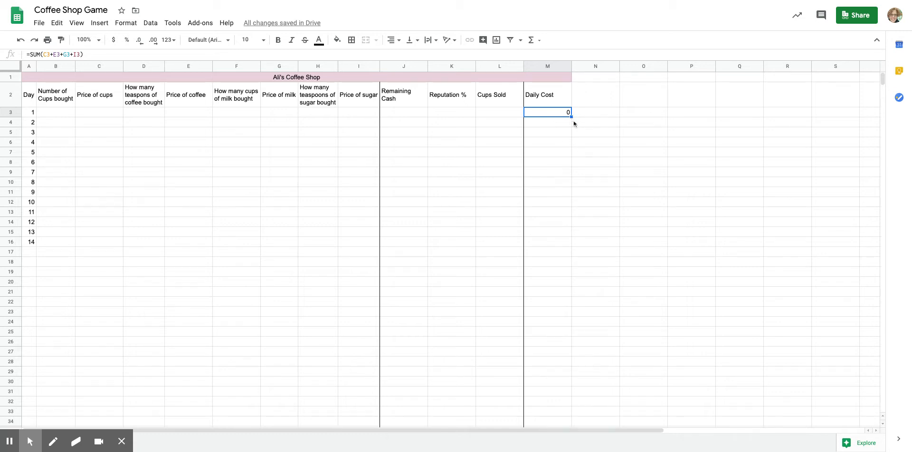
left_click_drag(572, 117, 565, 244)
left_click(546, 127)
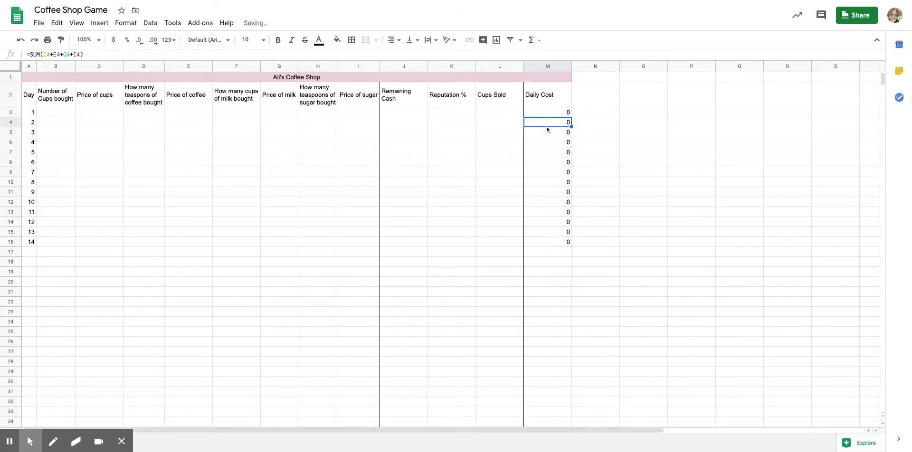
left_click(91, 115)
left_click(166, 113)
left_click(307, 123)
left_click(359, 124)
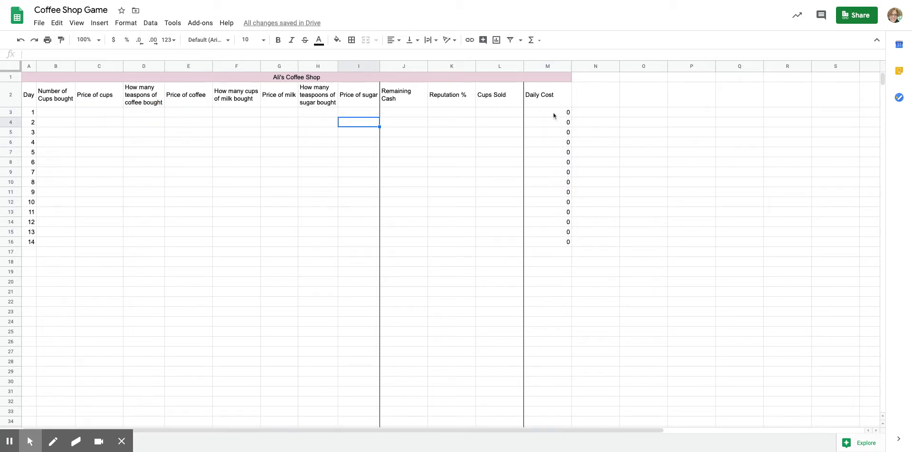